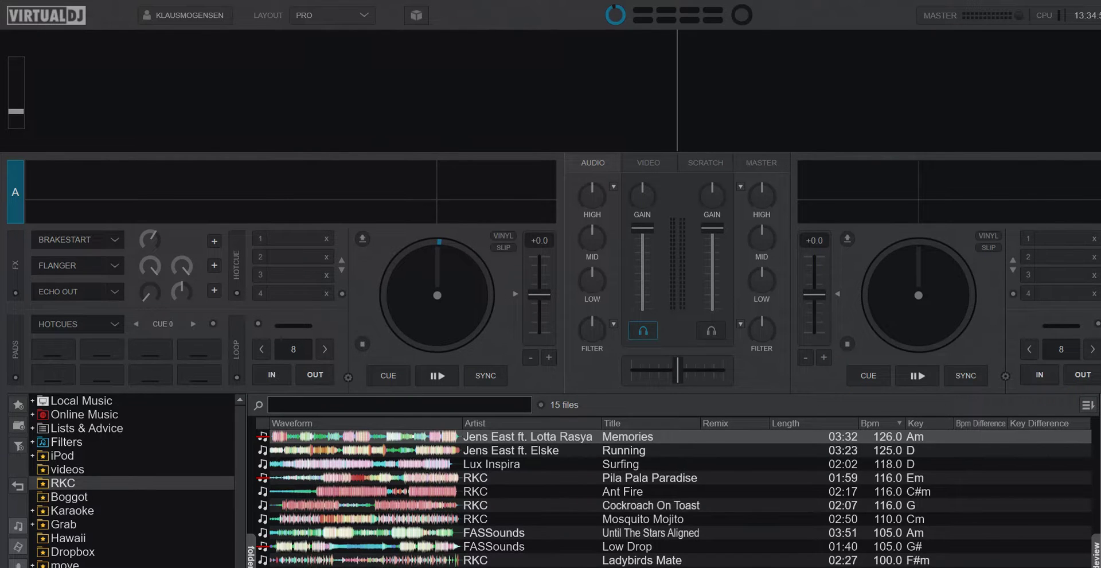
# Search the settings for 'wave' options, then close the settings window.
pyautogui.hotkey('ctrl', 'o')
pyautogui.moveTo(901, 156); pyautogui.dragTo(772, 86)
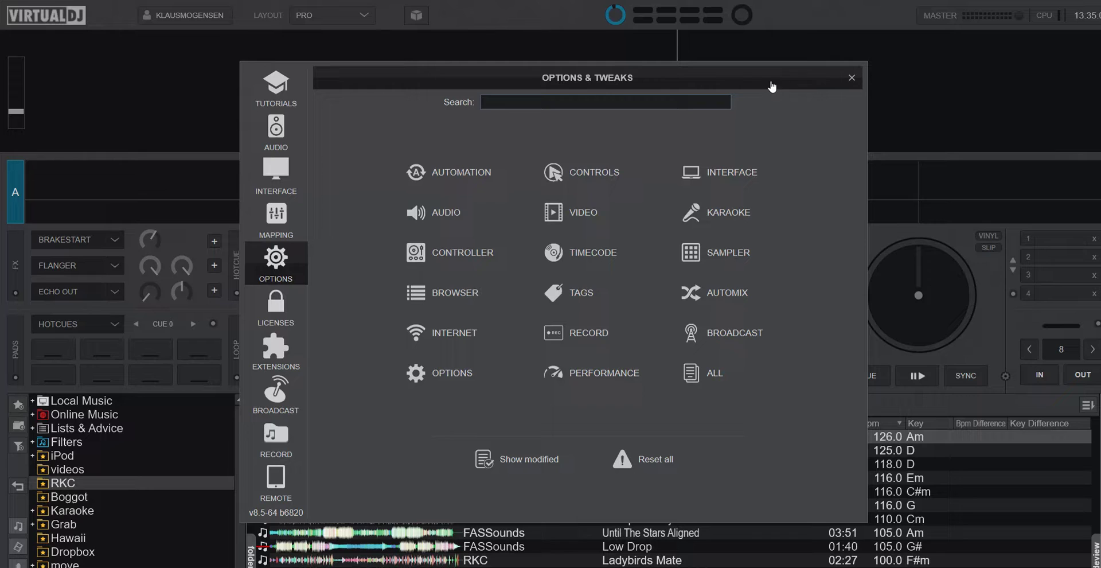
pyautogui.click(539, 101)
pyautogui.write('wave')
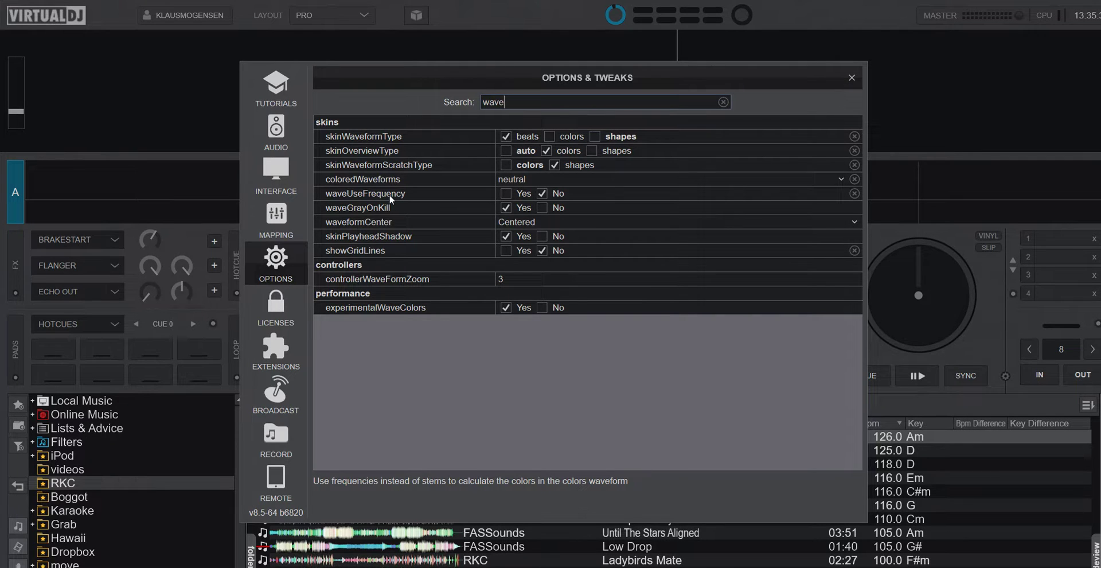
pyautogui.click(852, 77)
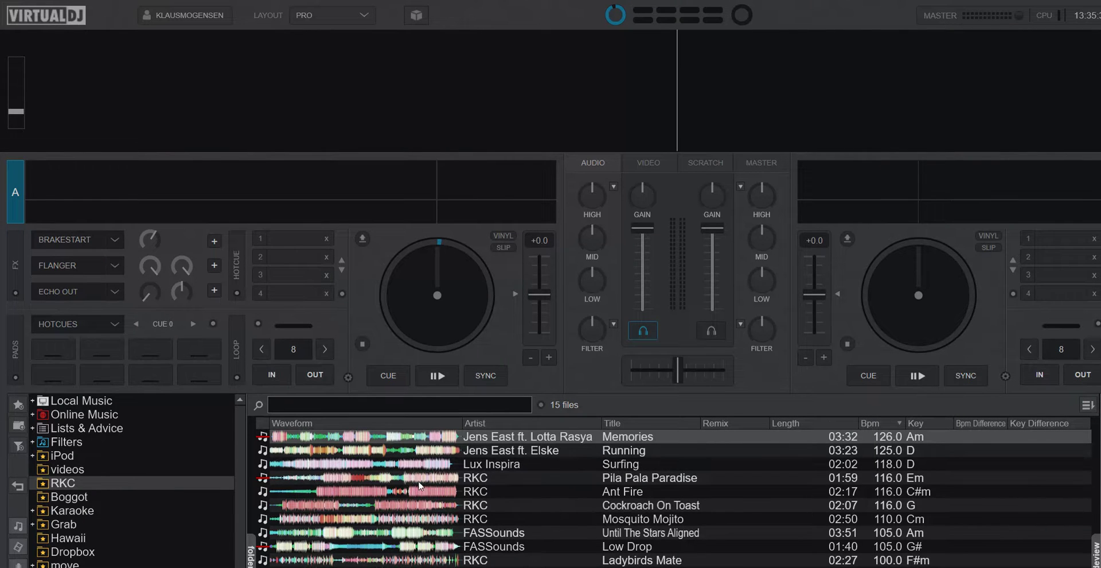
# Load Memories onto deck A and switch the waveform display to Colors.
pyautogui.moveTo(410, 437); pyautogui.dragTo(404, 313)
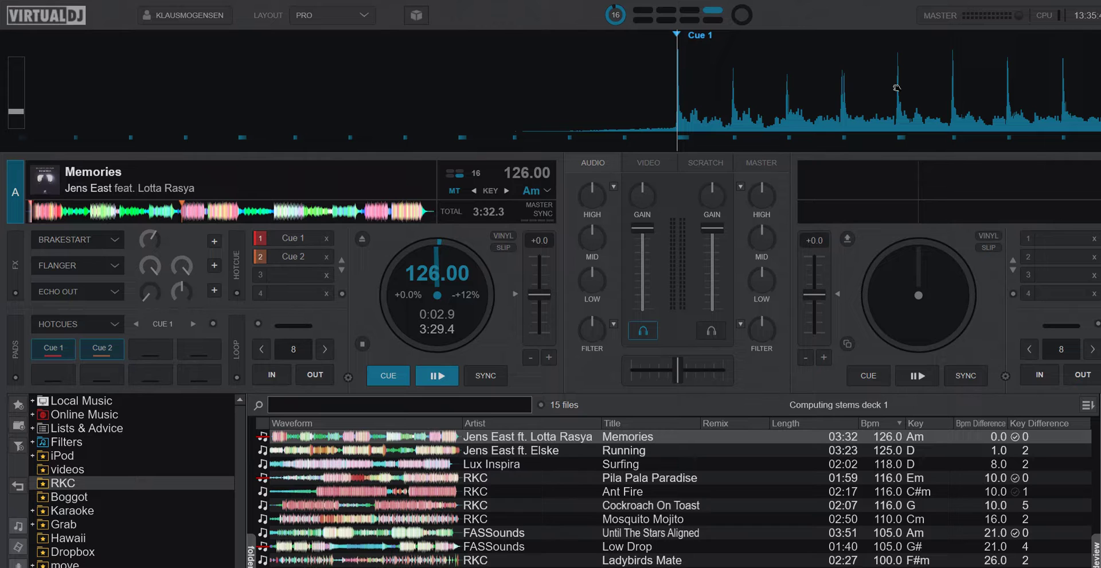
pyautogui.click(363, 16)
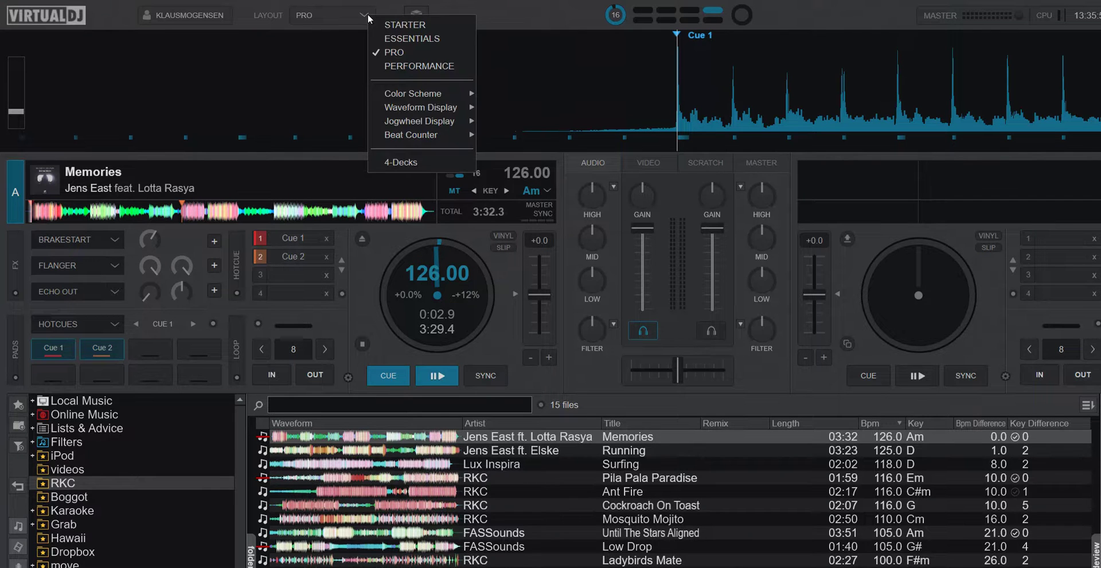
pyautogui.moveTo(453, 101)
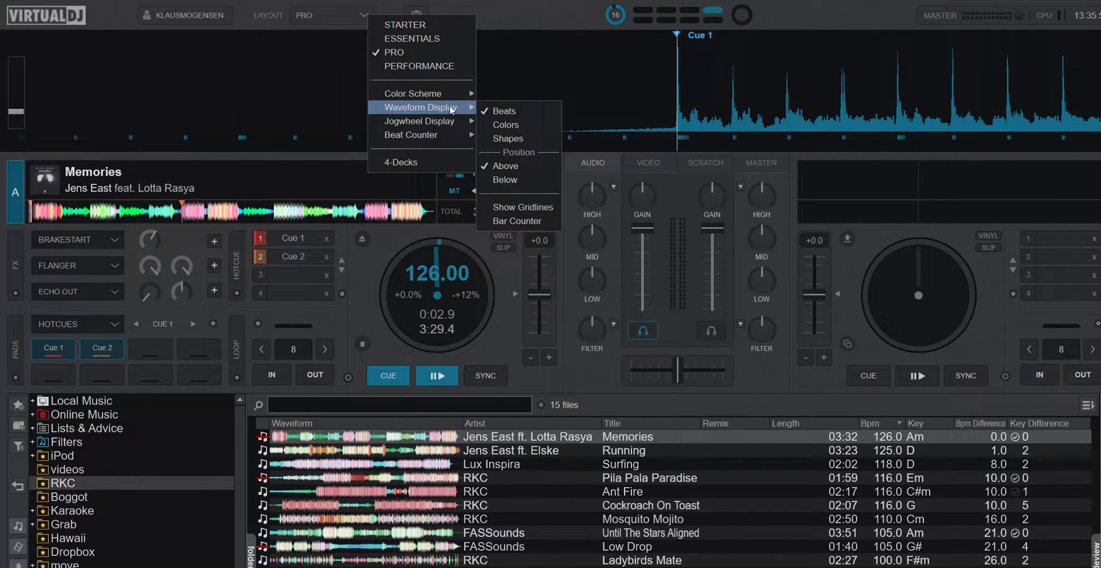
pyautogui.click(521, 124)
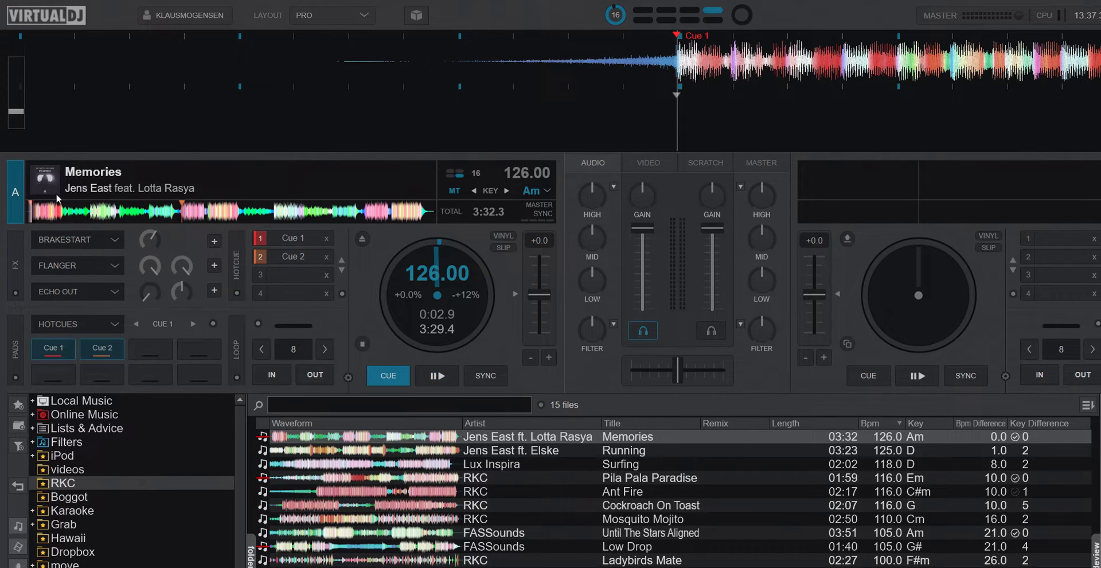
# Play Memories from about 0:48 and pause at 1:03.6, where green sections turn blue.
pyautogui.press('space')
pyautogui.click(120, 214)
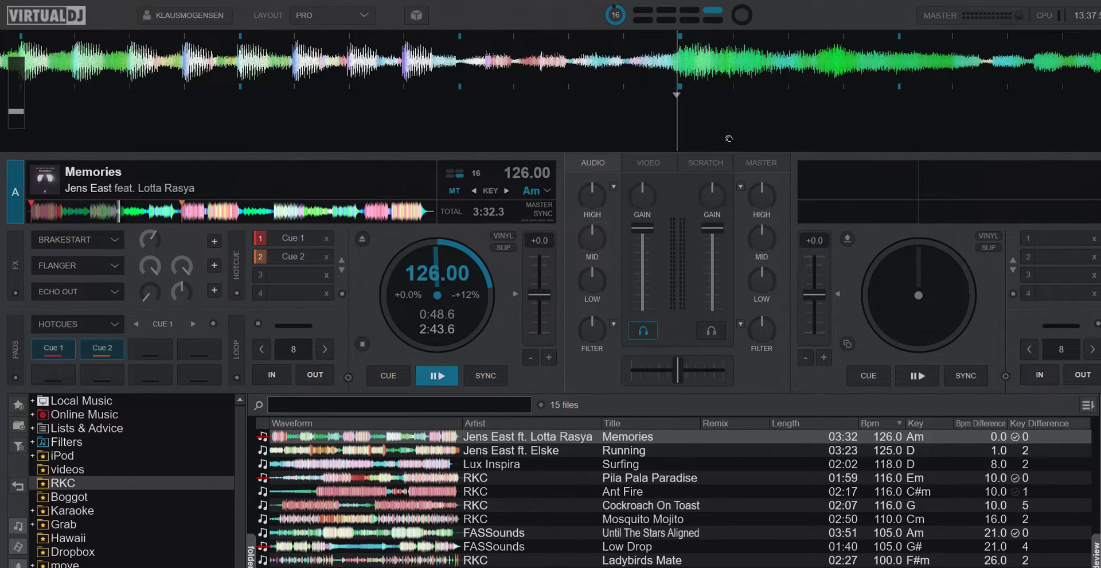
pyautogui.press('space')
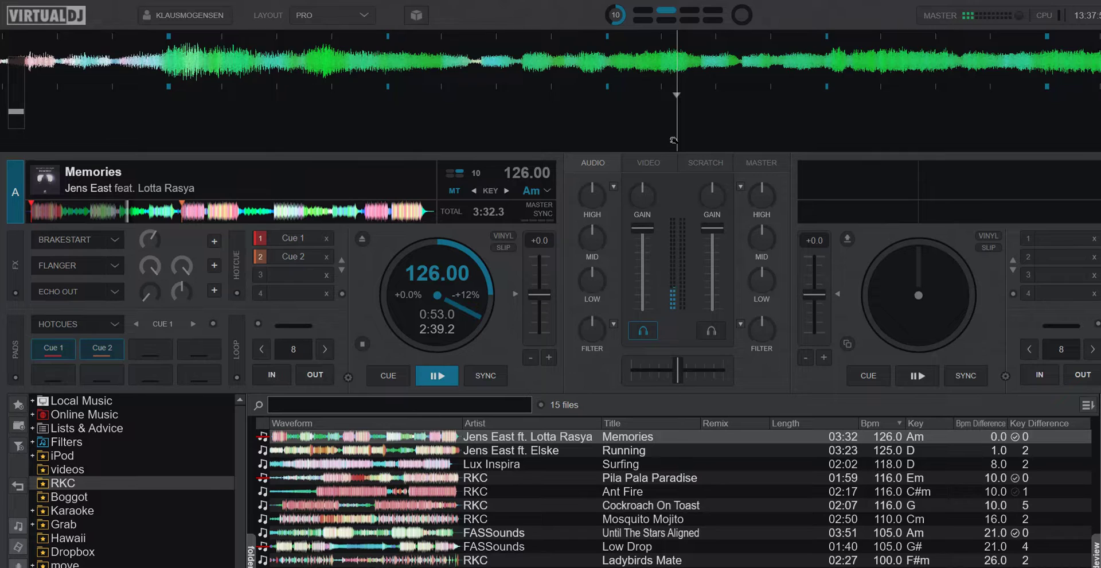
pyautogui.press('space')
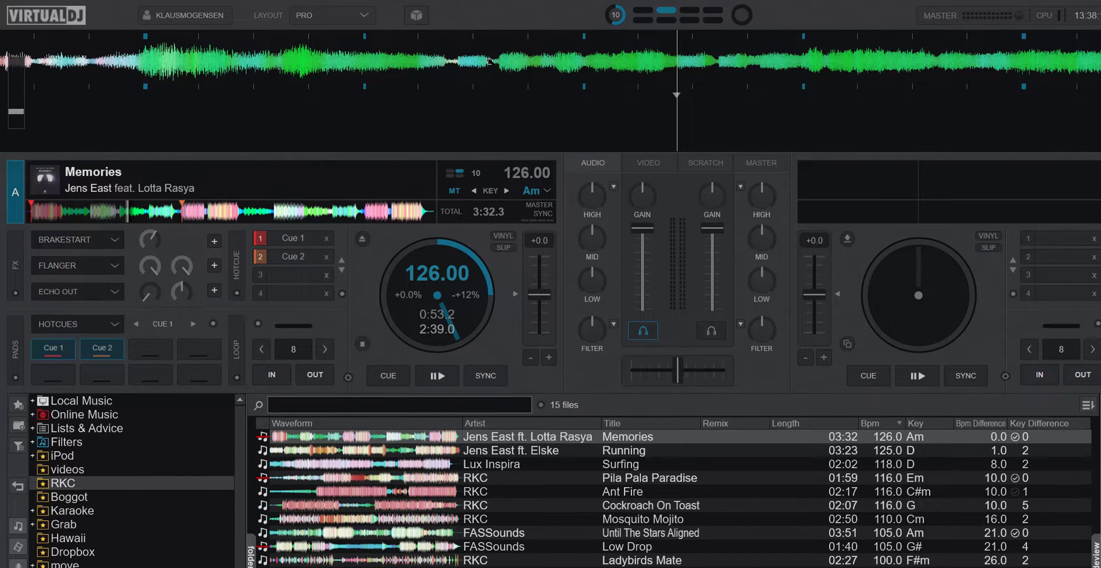
pyautogui.press('space')
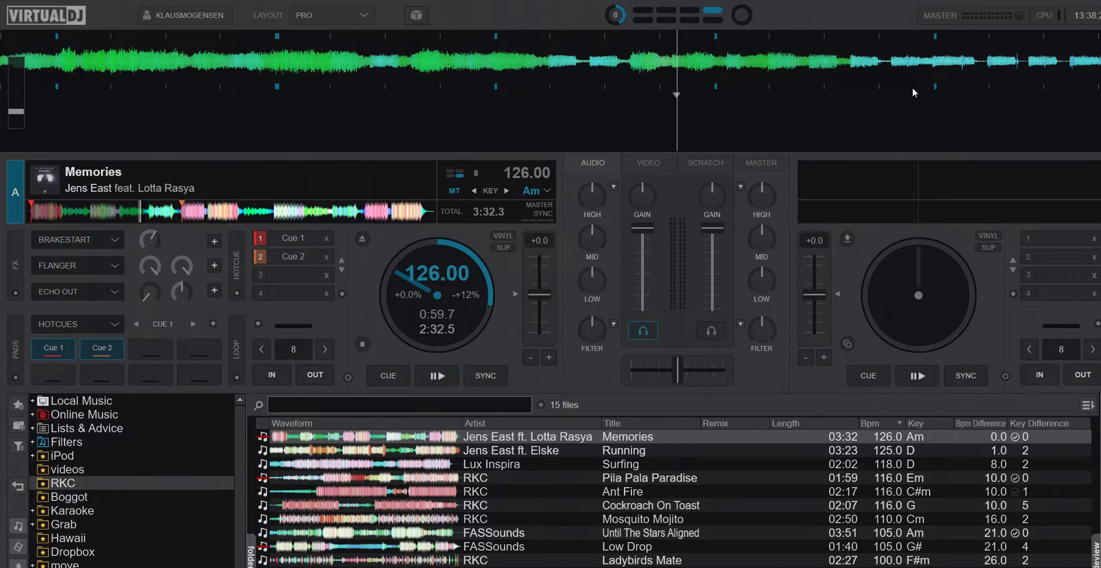
pyautogui.press('space')
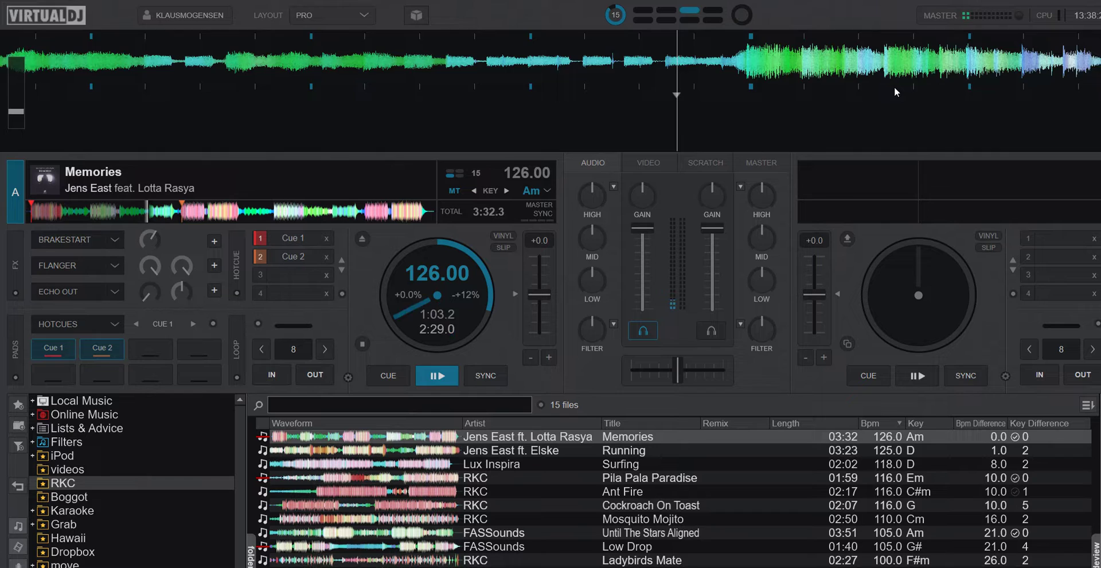
pyautogui.press('space')
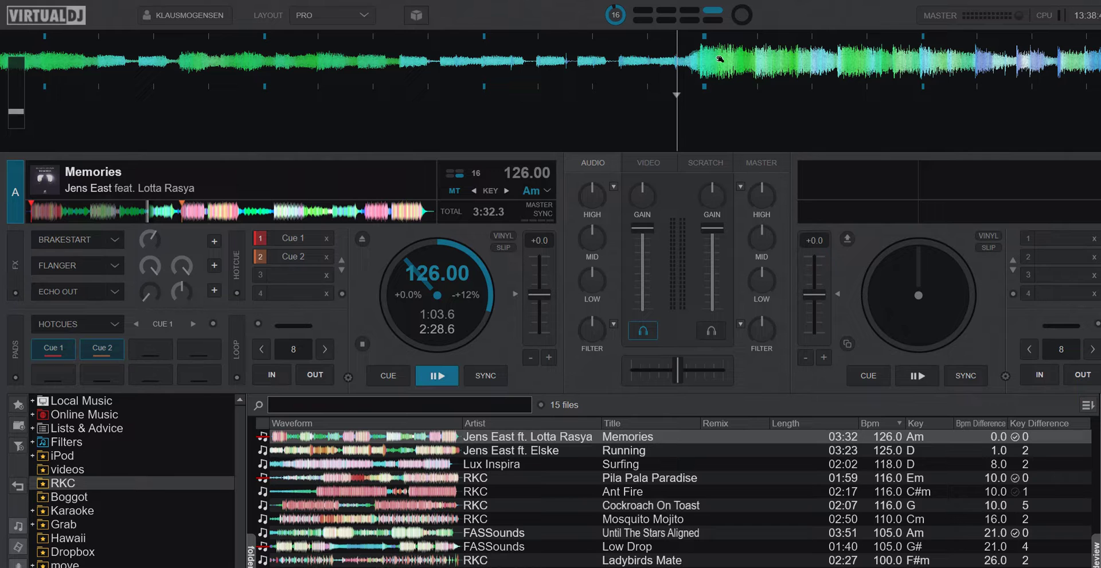
# Scrub Memories back slightly and play it through Cue 2 to about 1:27.4.
pyautogui.moveTo(580, 70); pyautogui.dragTo(841, 71)
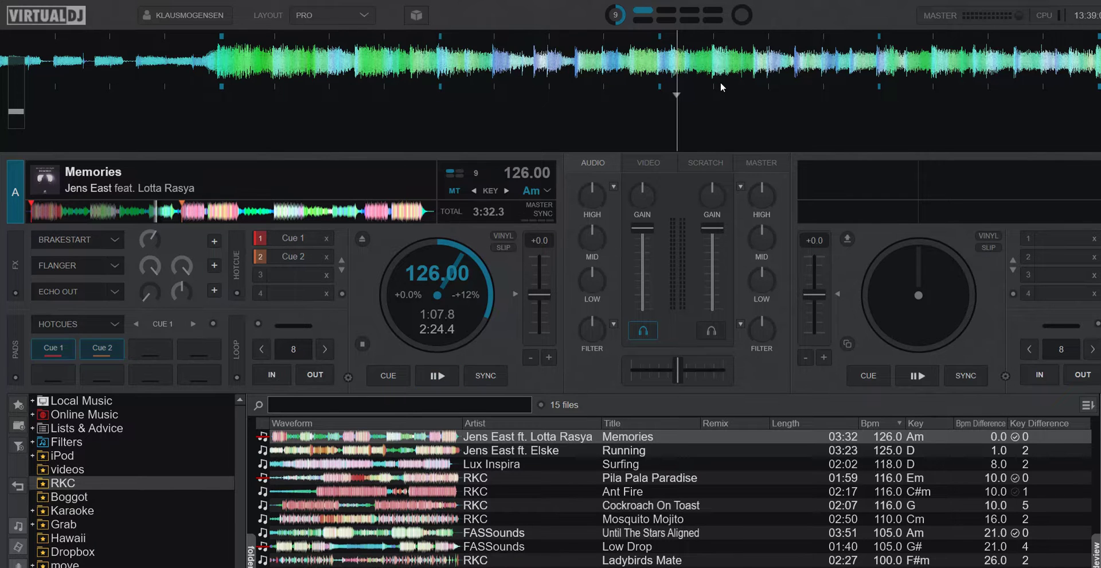
pyautogui.press('space')
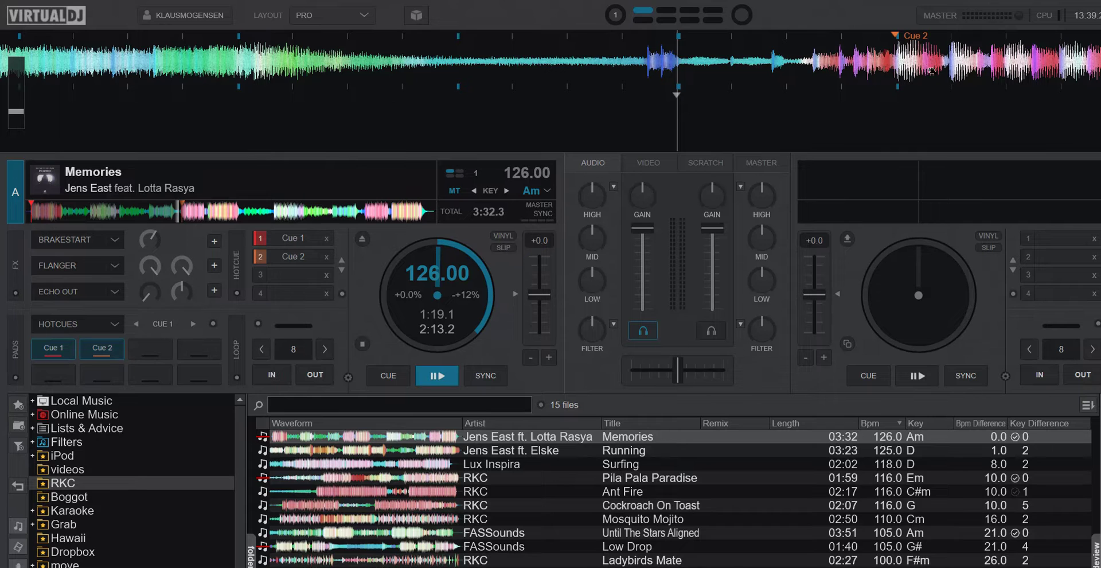
pyautogui.press('space')
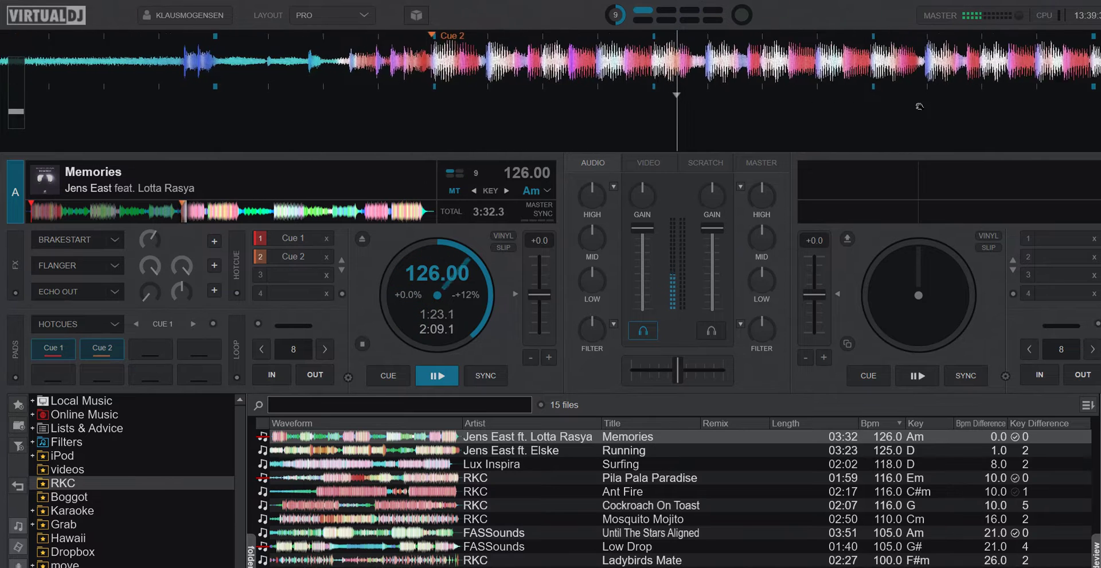
pyautogui.press('space')
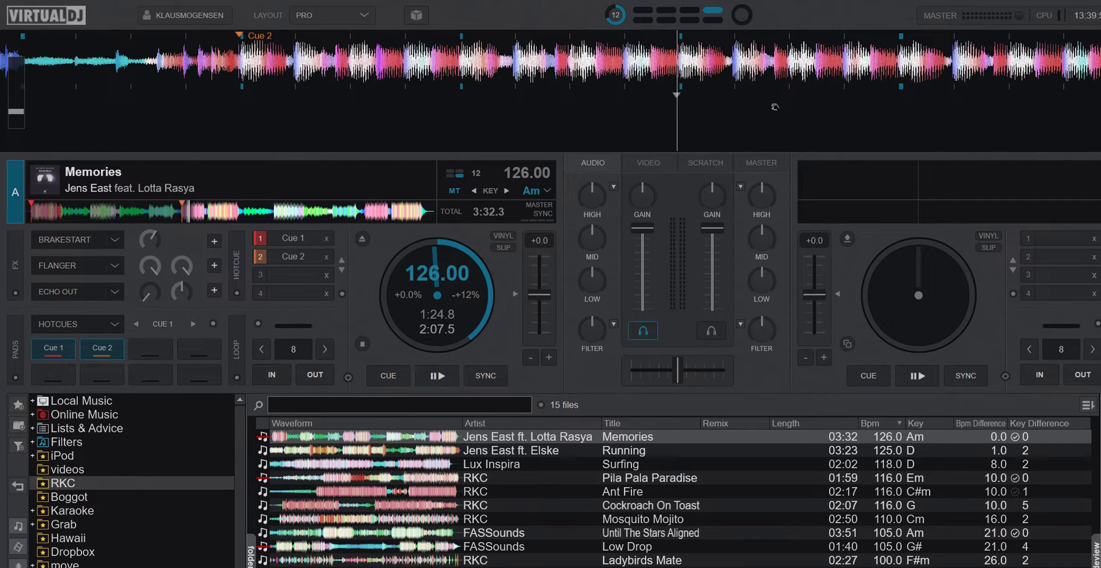
pyautogui.press('space')
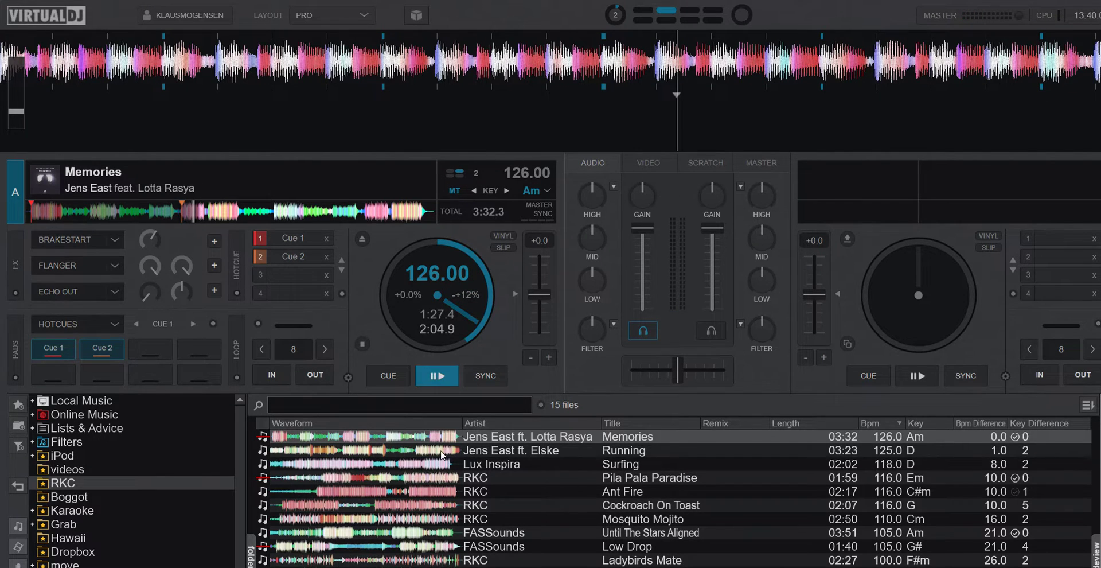
# Load Pila Pala Paradise by RKC from the track list onto deck A.
pyautogui.click(381, 479)
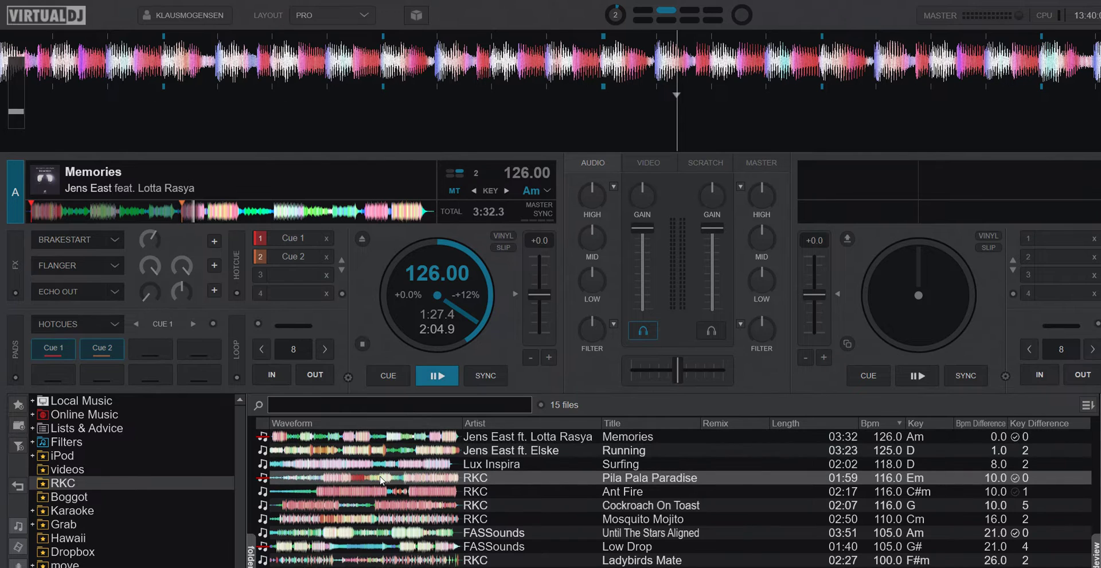
pyautogui.moveTo(381, 480); pyautogui.dragTo(378, 287)
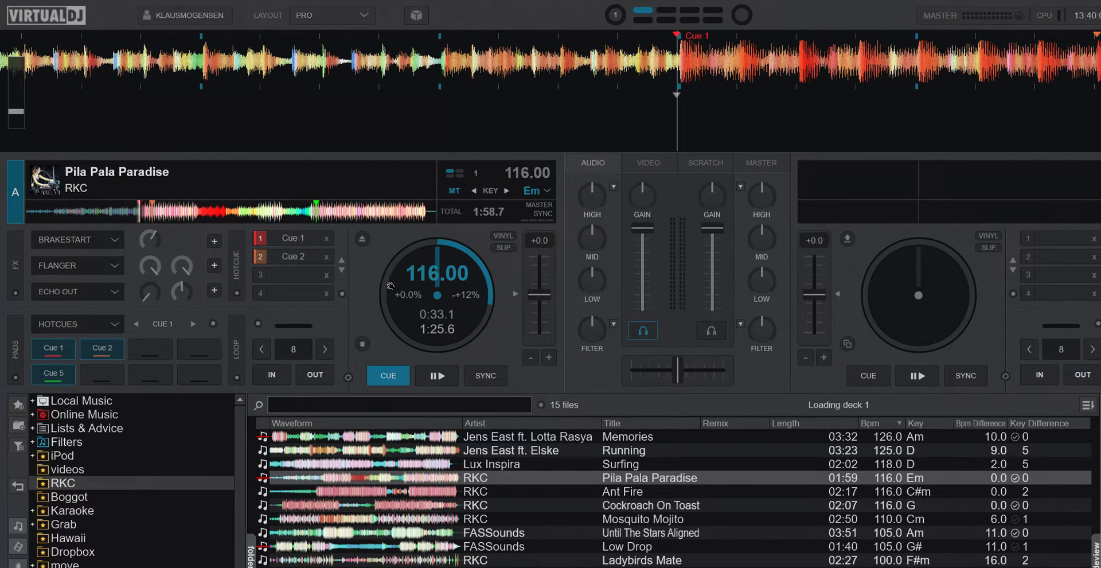
# Move Pila Pala Paradise to about 0:45 and play it past the red section to 1:02.8.
pyautogui.click(194, 213)
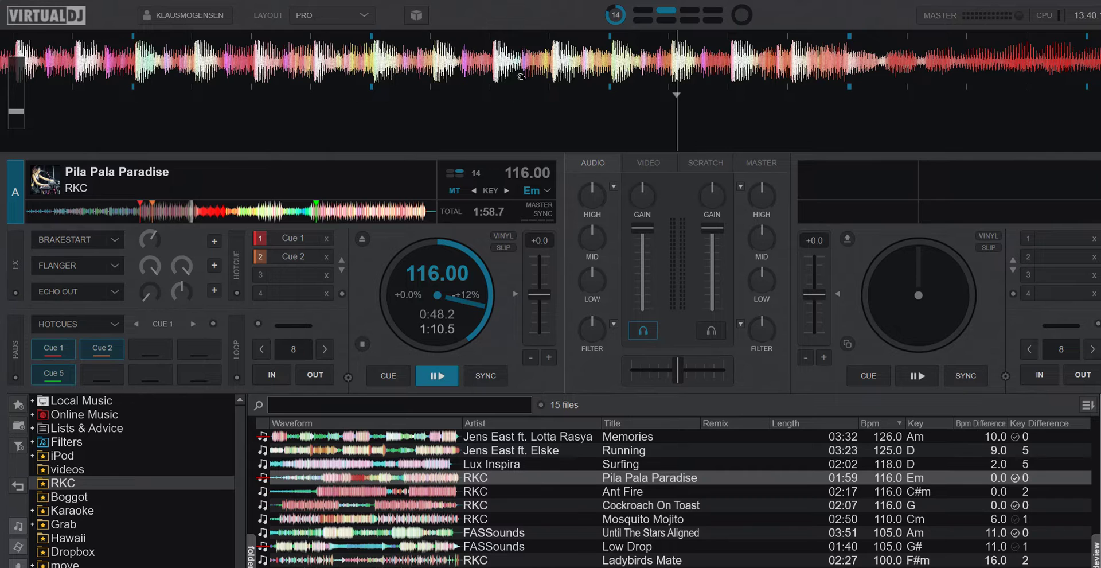
pyautogui.moveTo(514, 59); pyautogui.dragTo(798, 63)
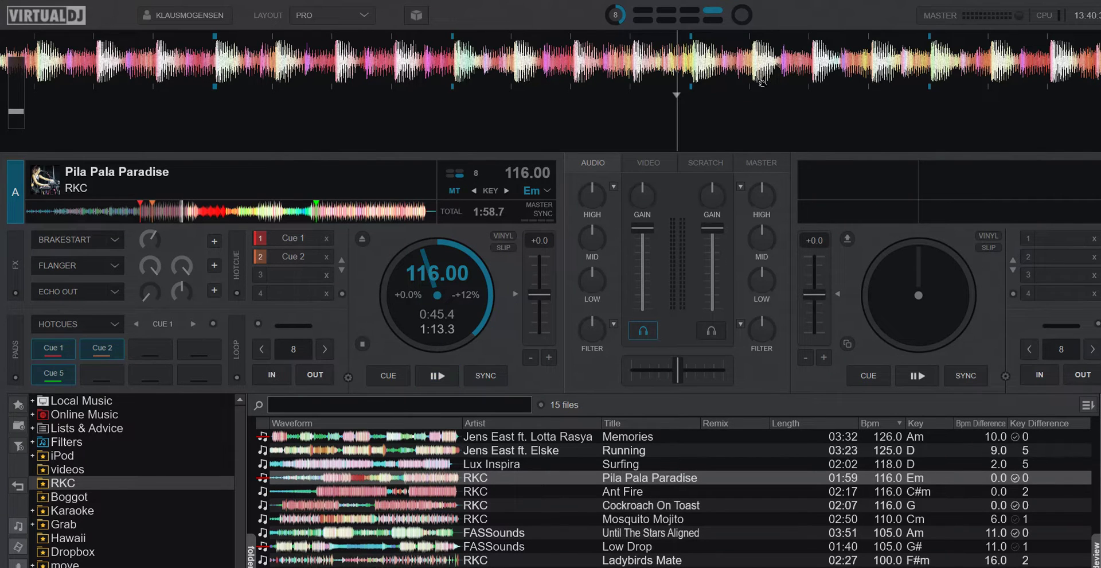
pyautogui.press('space')
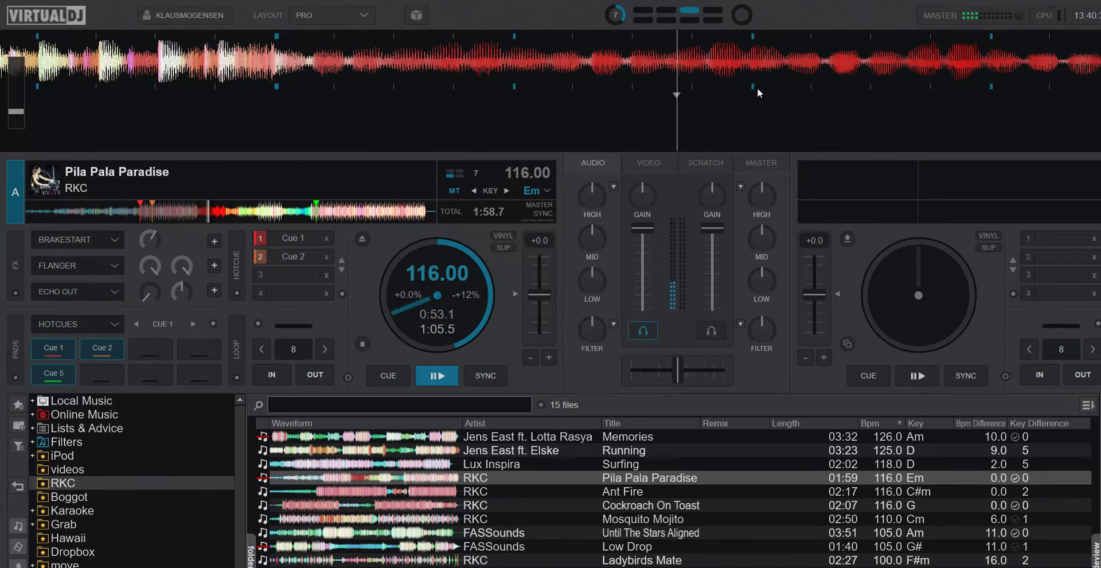
pyautogui.press('space')
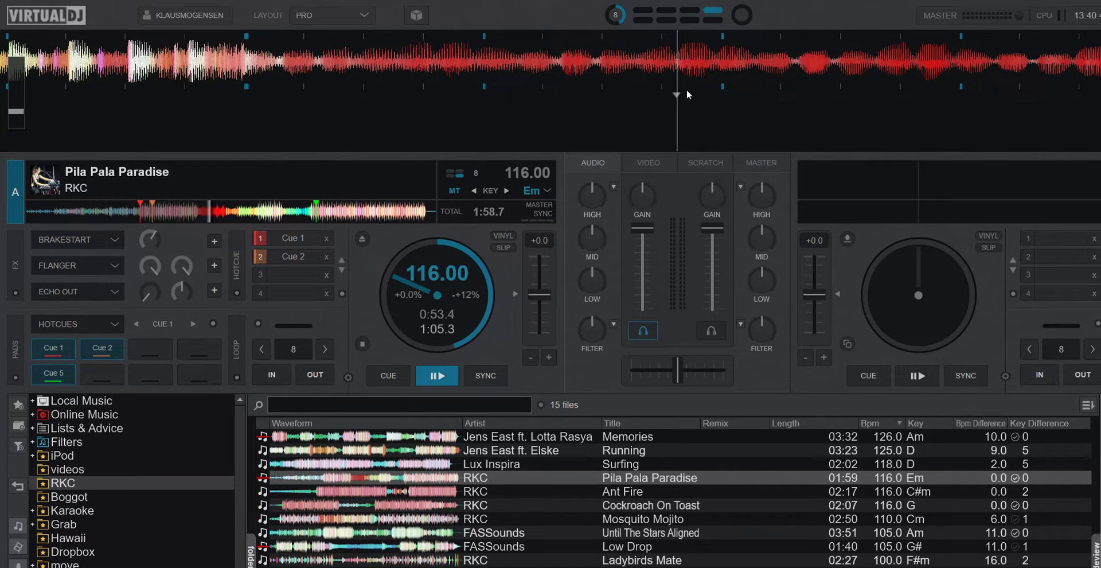
pyautogui.press('space')
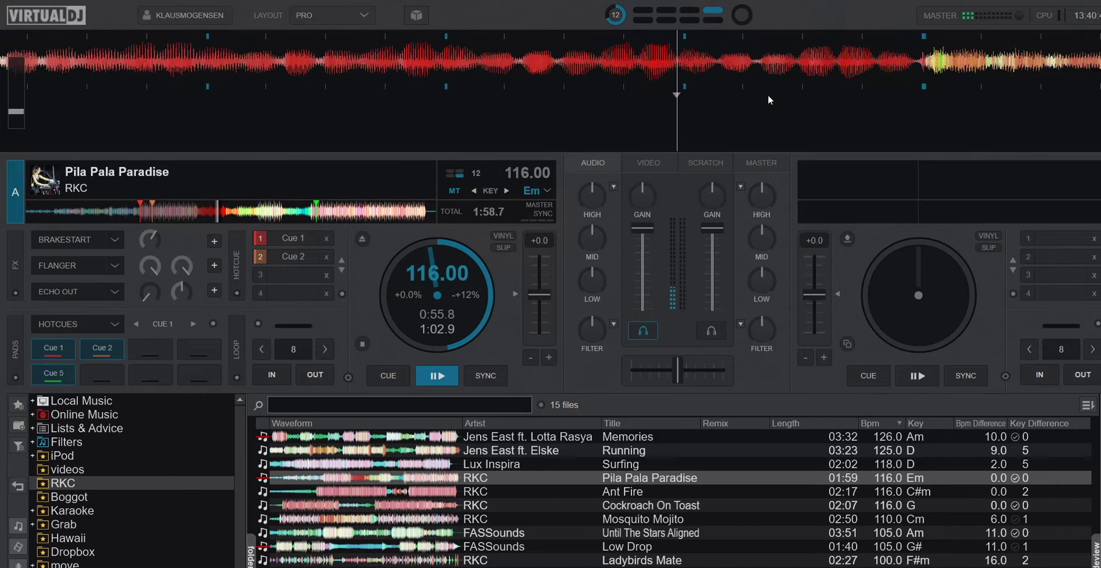
pyautogui.press('space')
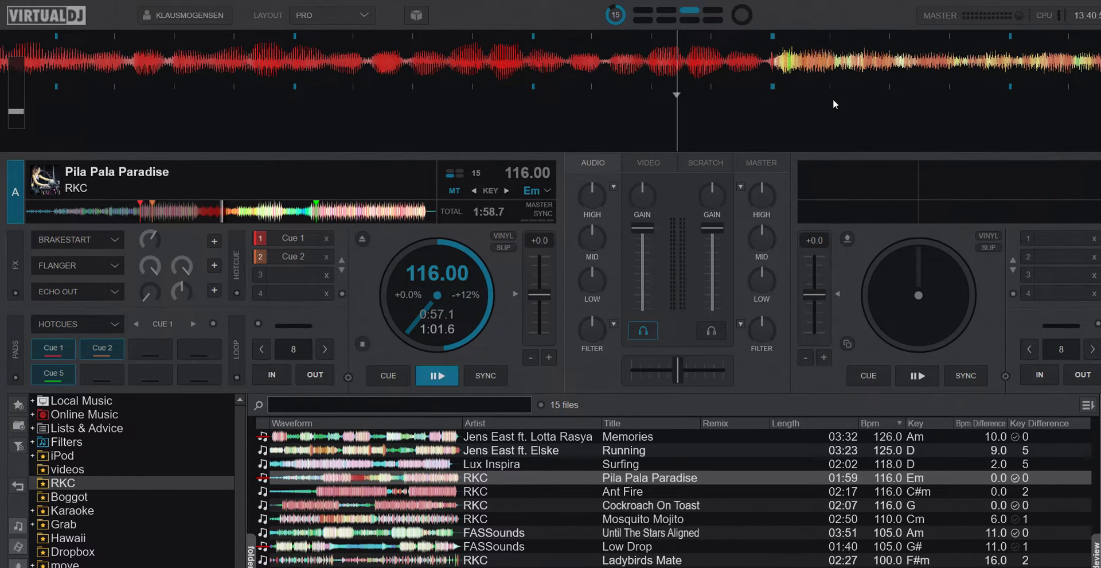
pyautogui.press('space')
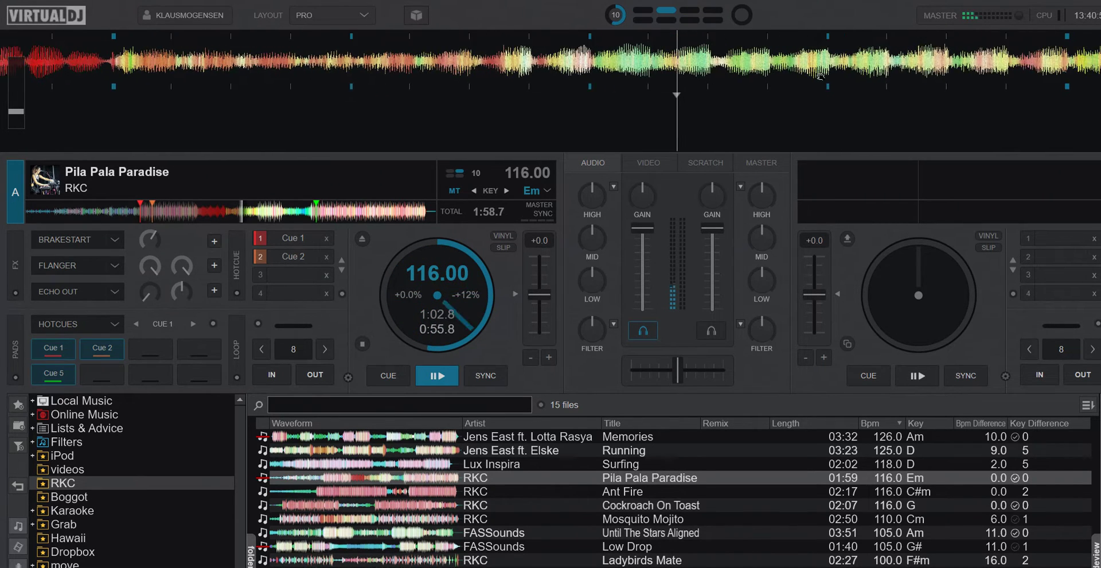
# Stop, resume, then pause Pila Pala Paradise at 1:14.3 in the white, red and green section.
pyautogui.press('space')
pyautogui.press('space')
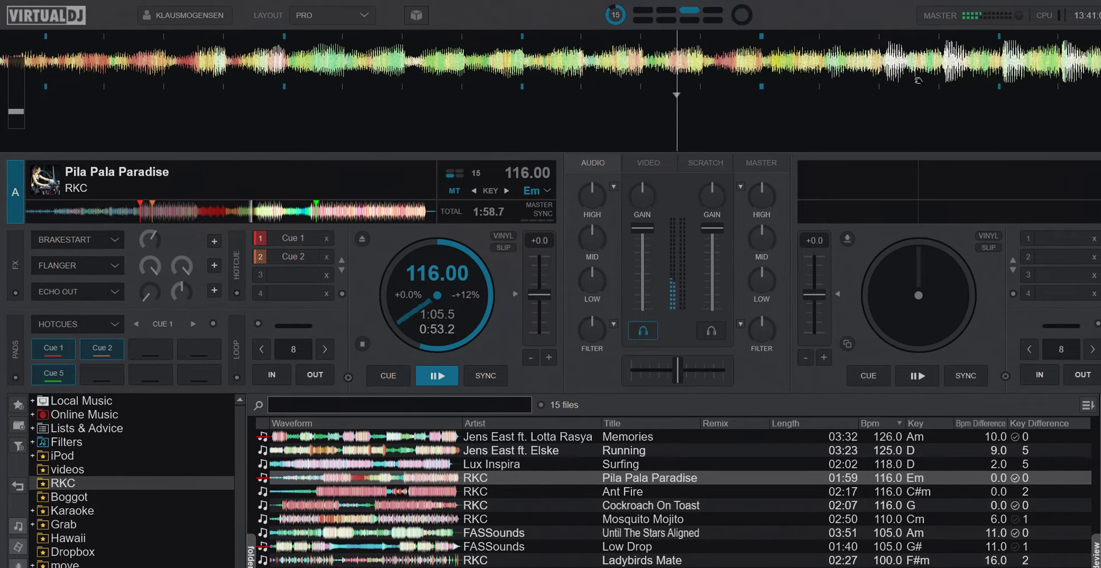
pyautogui.press('space')
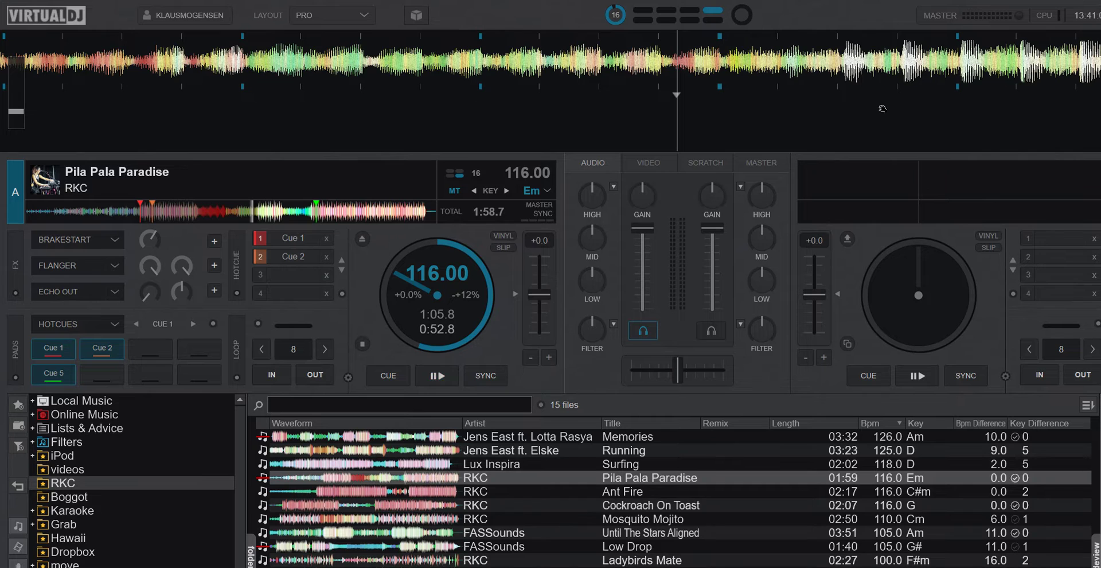
pyautogui.press('space')
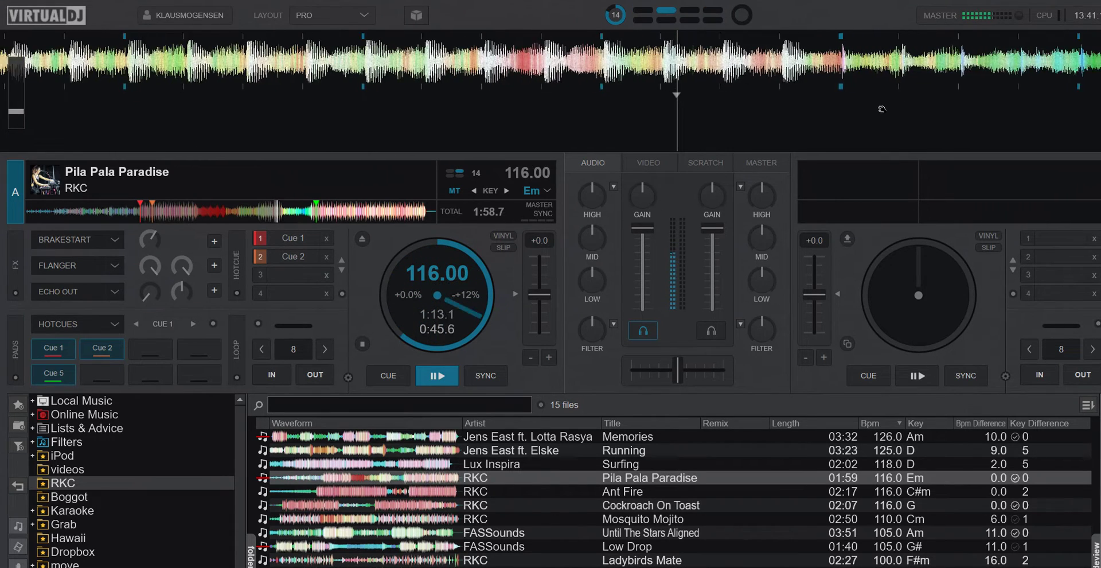
pyautogui.press('space')
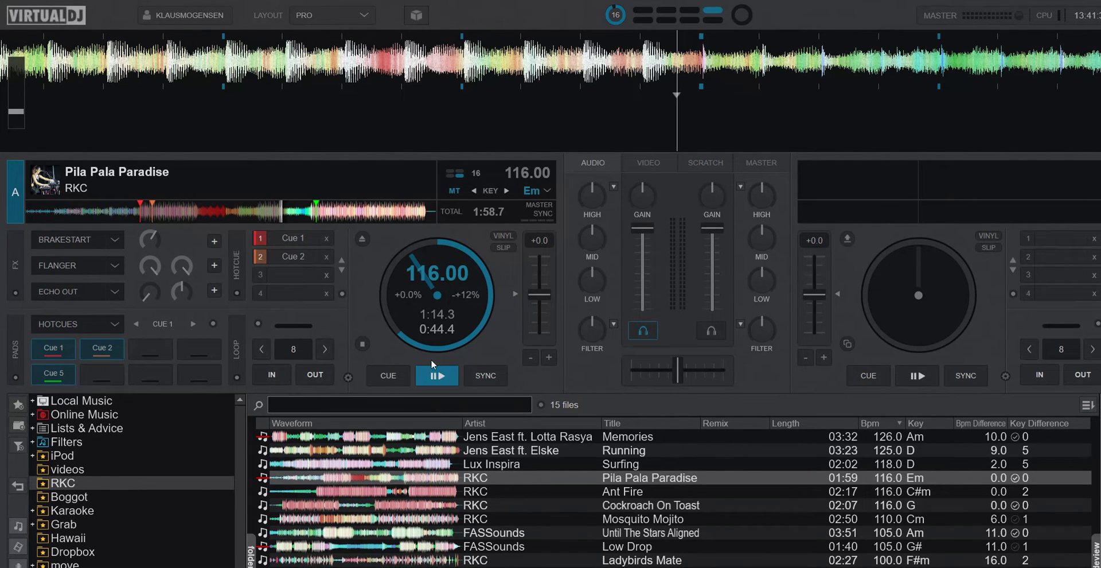
# Load Low Drop by FASSounds onto deck A and start playing it.
pyautogui.moveTo(300, 544); pyautogui.dragTo(363, 240)
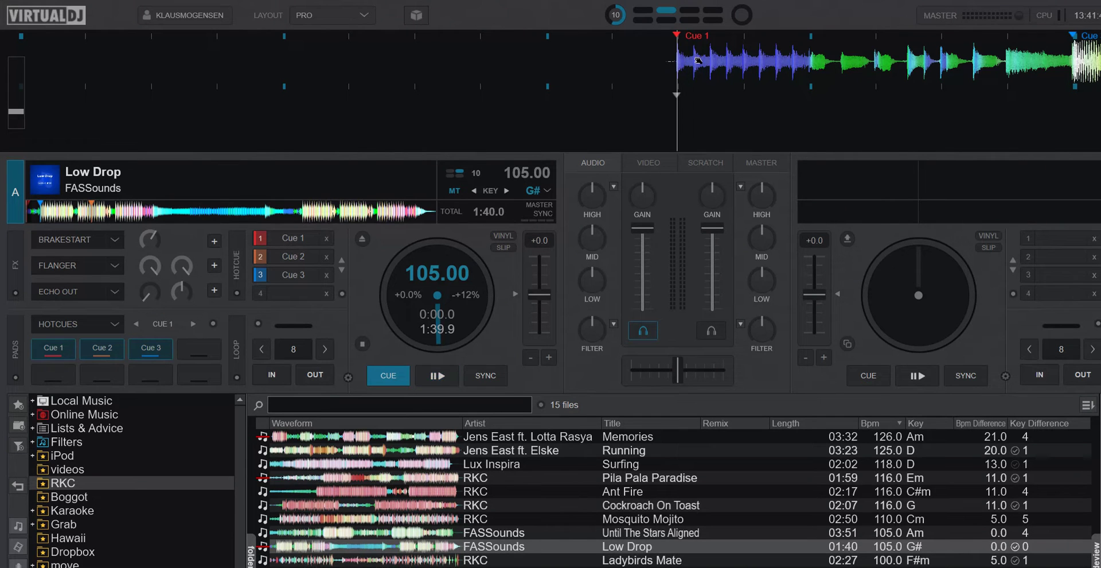
pyautogui.press('space')
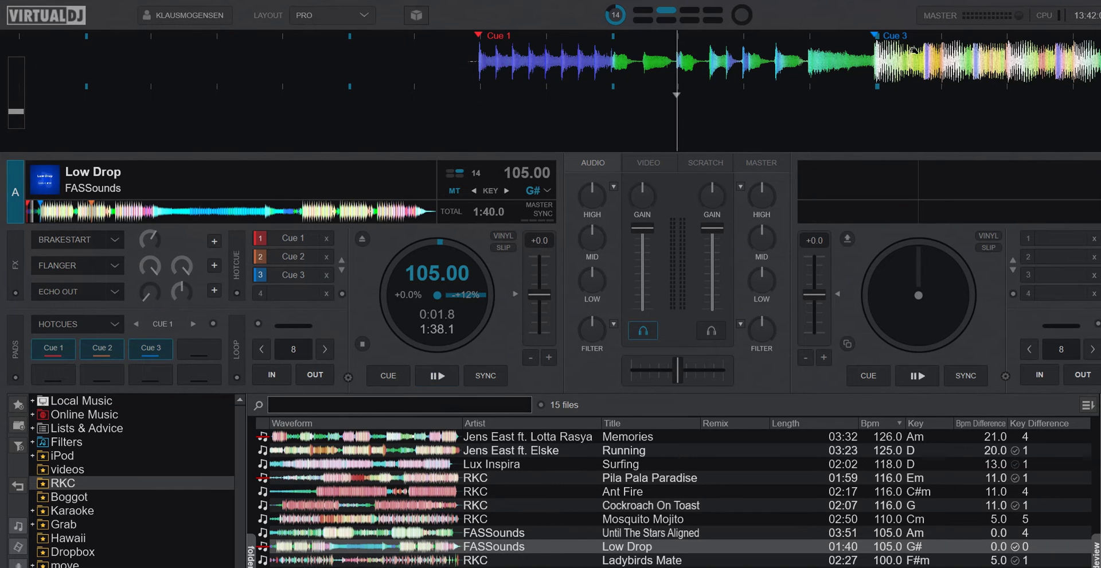
# Rewind Low Drop to its start by dragging the waveform right, letting it play.
pyautogui.moveTo(671, 68); pyautogui.dragTo(816, 76)
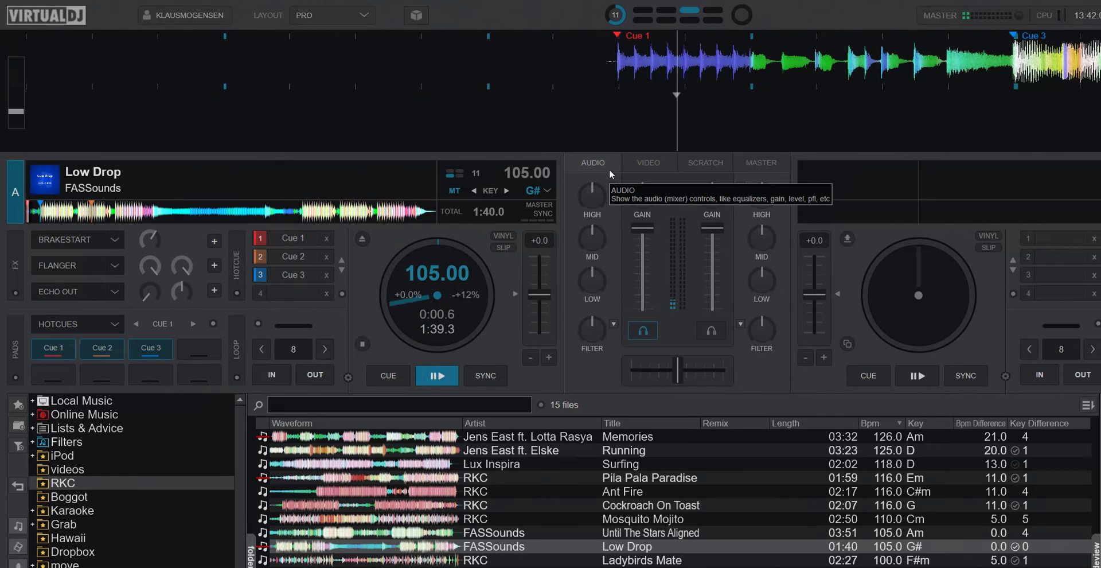